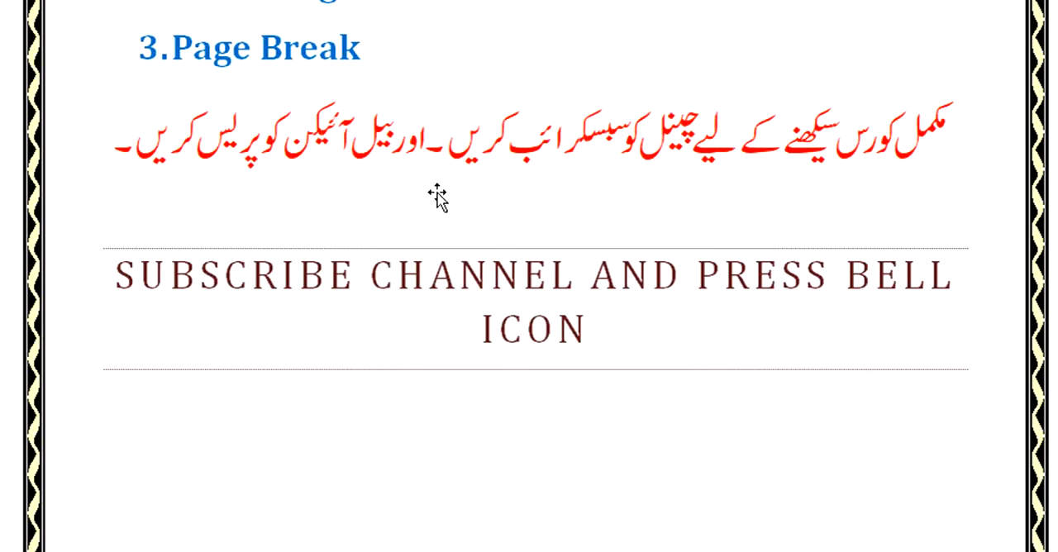
Step: Insert the built-in Transcend cover page at the start of the InsertLec document
scroll(463, 196, "down", 5)
scroll(468, 195, "down", 8)
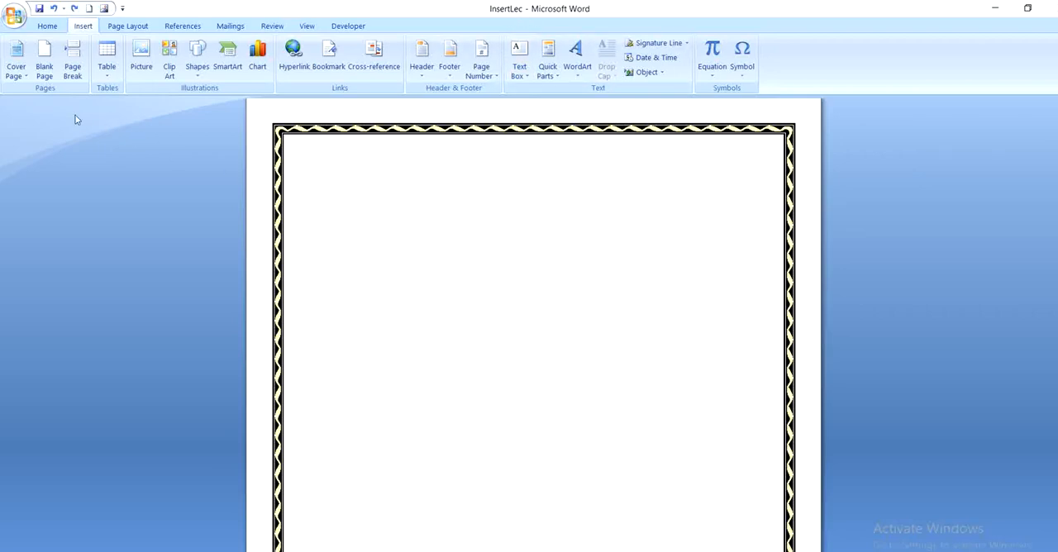
left_click(26, 78)
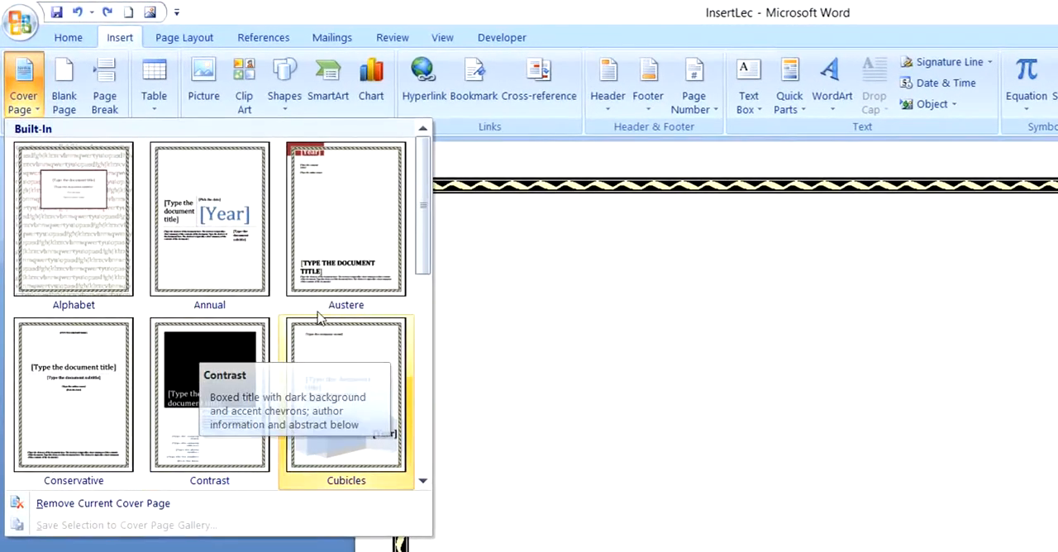
left_click_drag(419, 266, 426, 469)
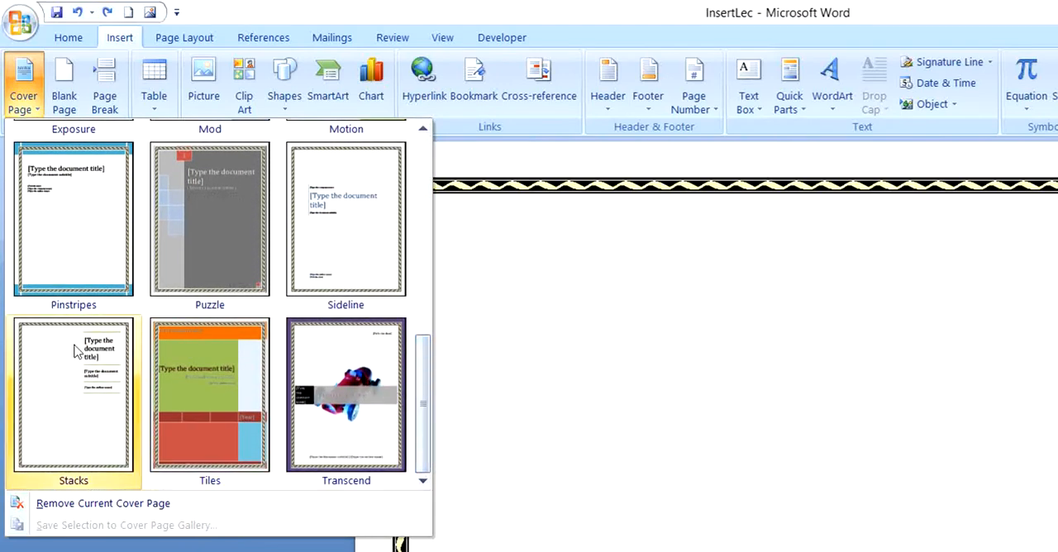
left_click(337, 401)
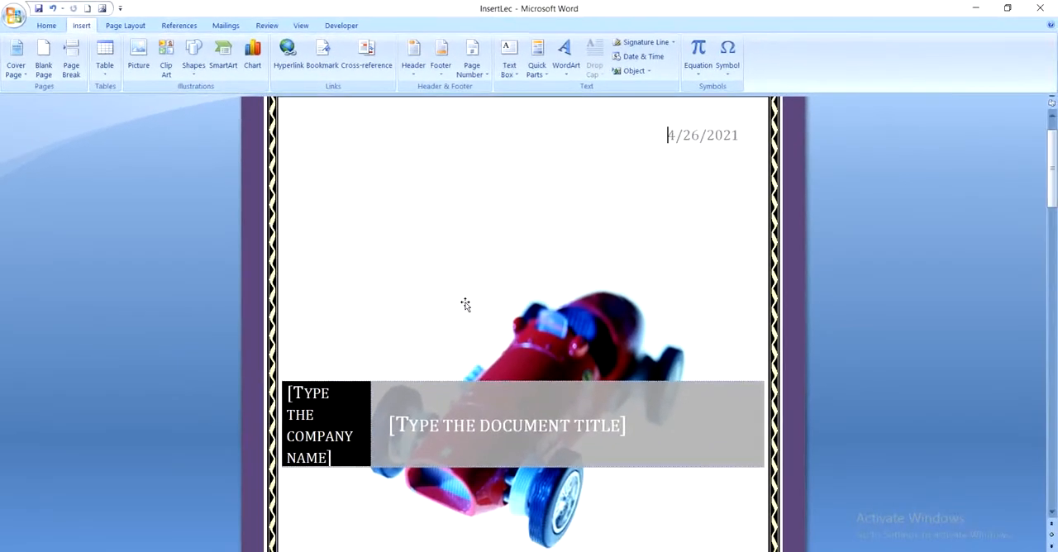
scroll(629, 413, "up", 1)
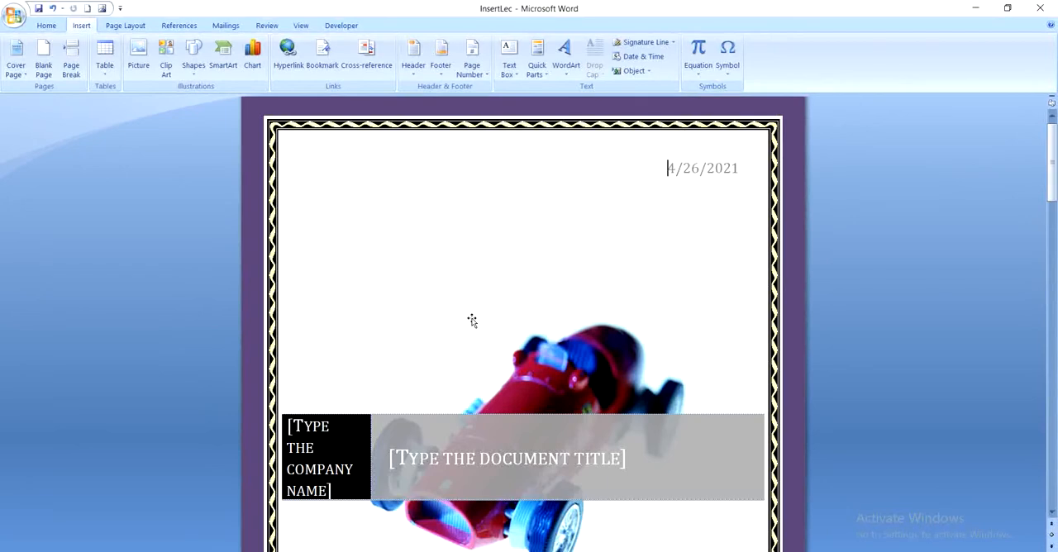
Step: Open the calendar of the cover page's date field and close it without choosing another date
left_click(671, 175)
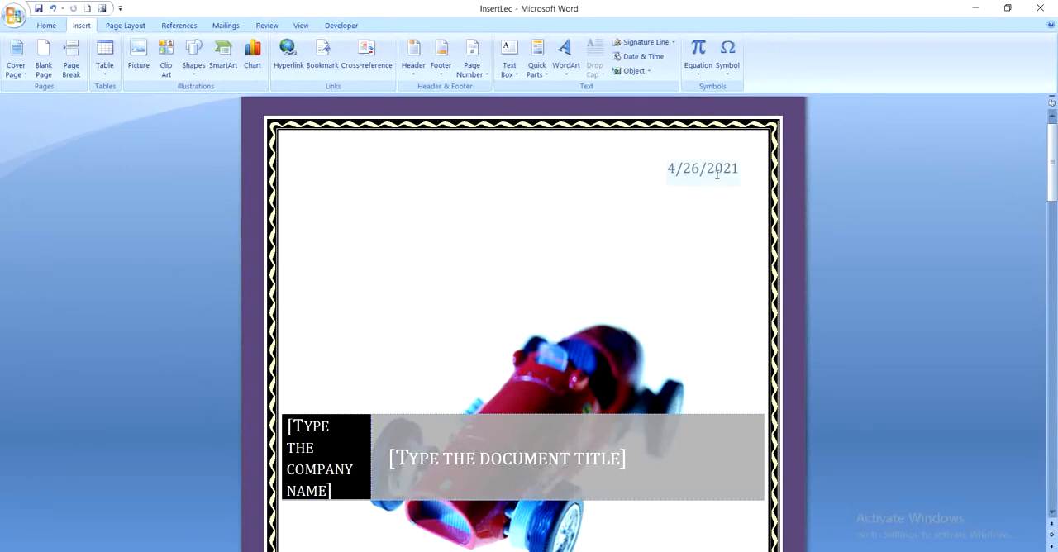
left_click(715, 170)
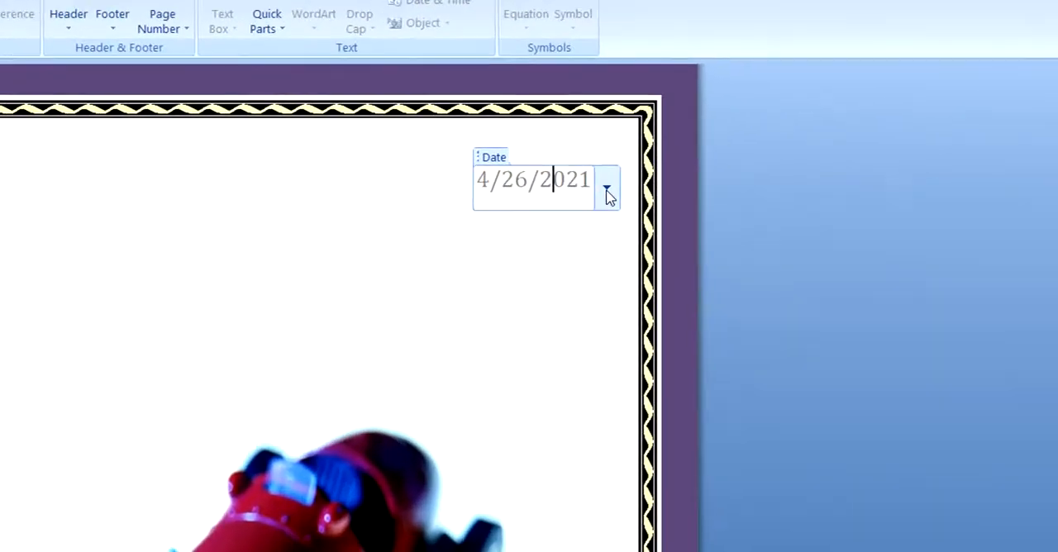
left_click(744, 176)
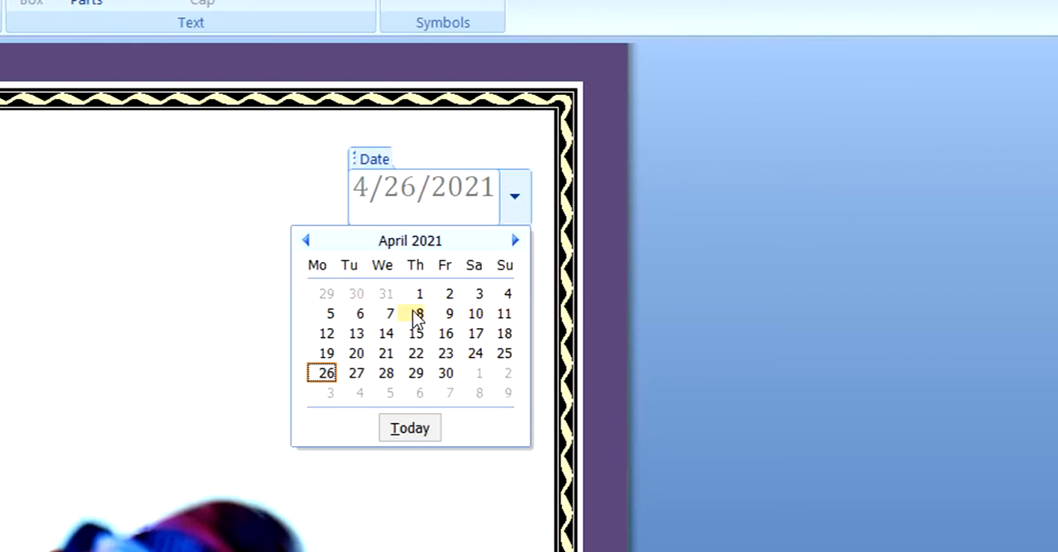
left_click(233, 337)
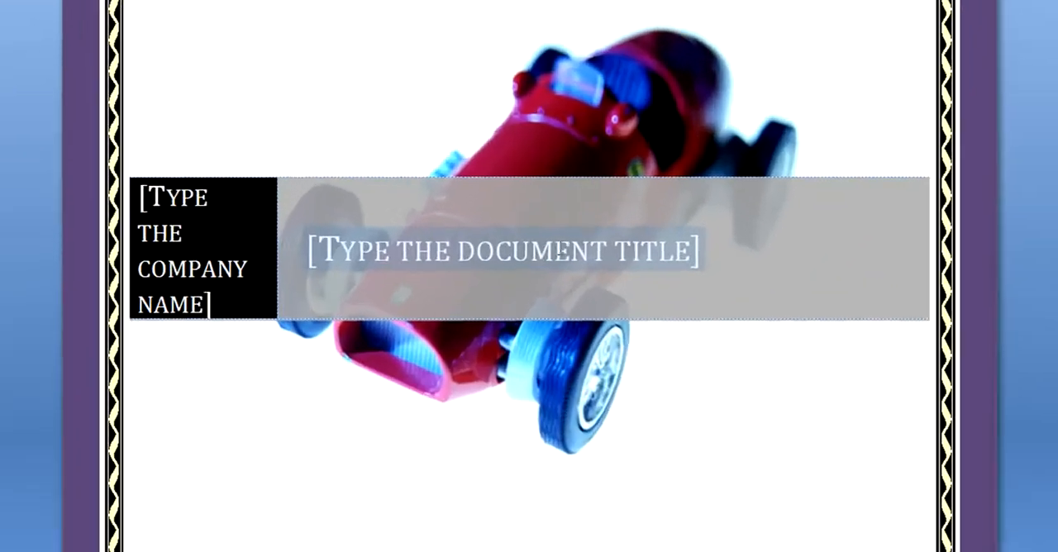
Step: Select the cover page's document title placeholder and examine the company name, subtitle and author fields
left_click(543, 325)
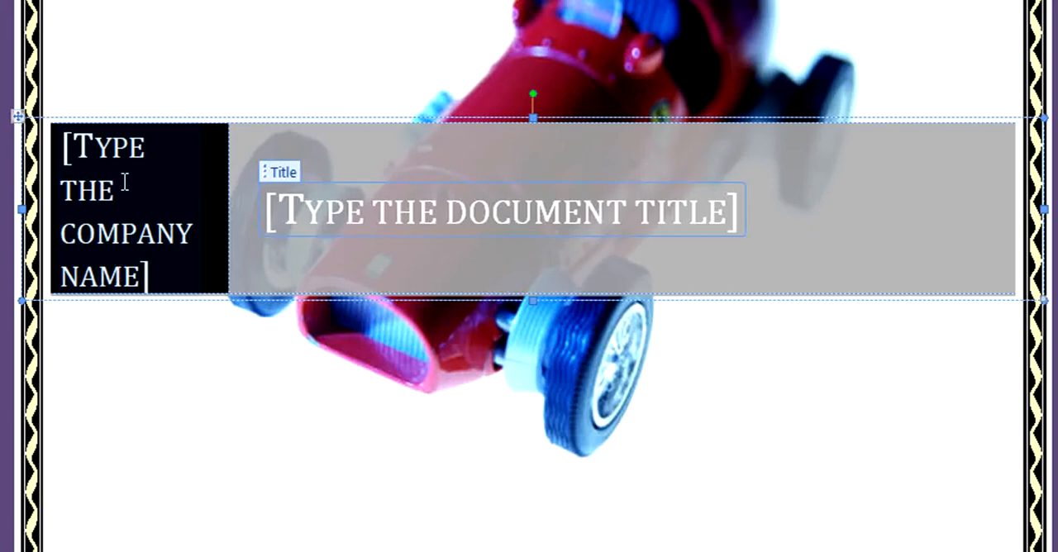
scroll(343, 392, "down", 5)
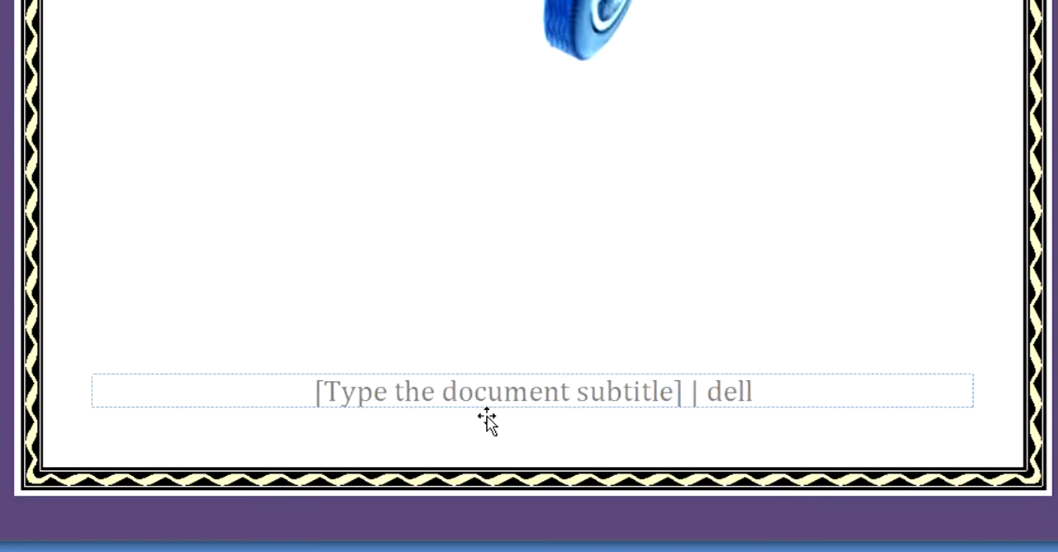
left_click(347, 399)
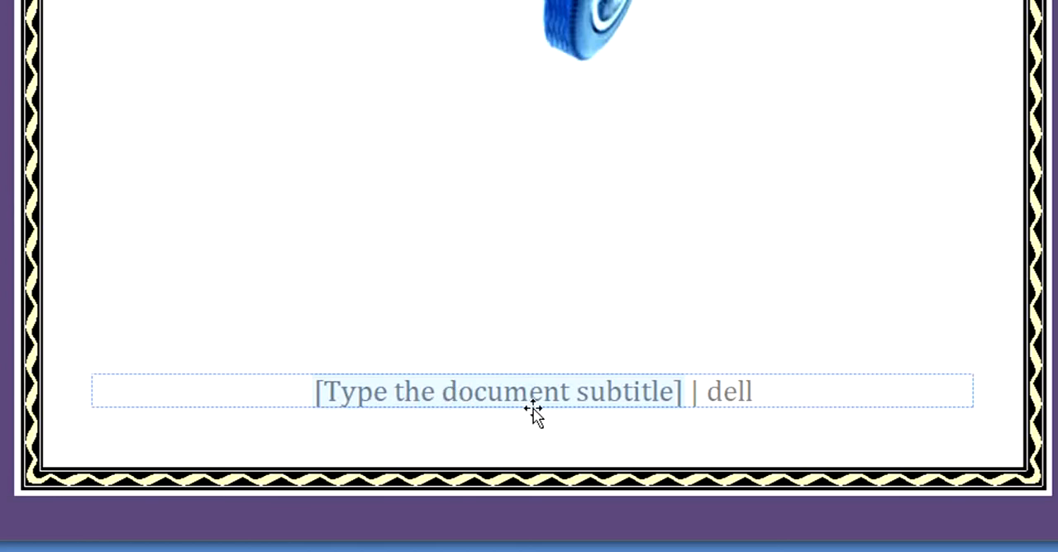
scroll(533, 413, "up", 1)
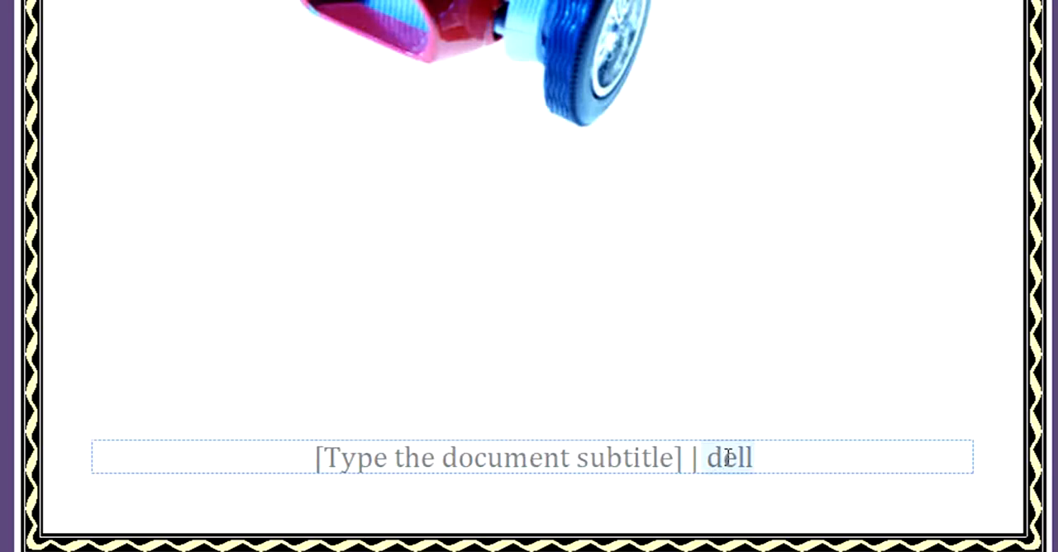
scroll(663, 434, "up", 10)
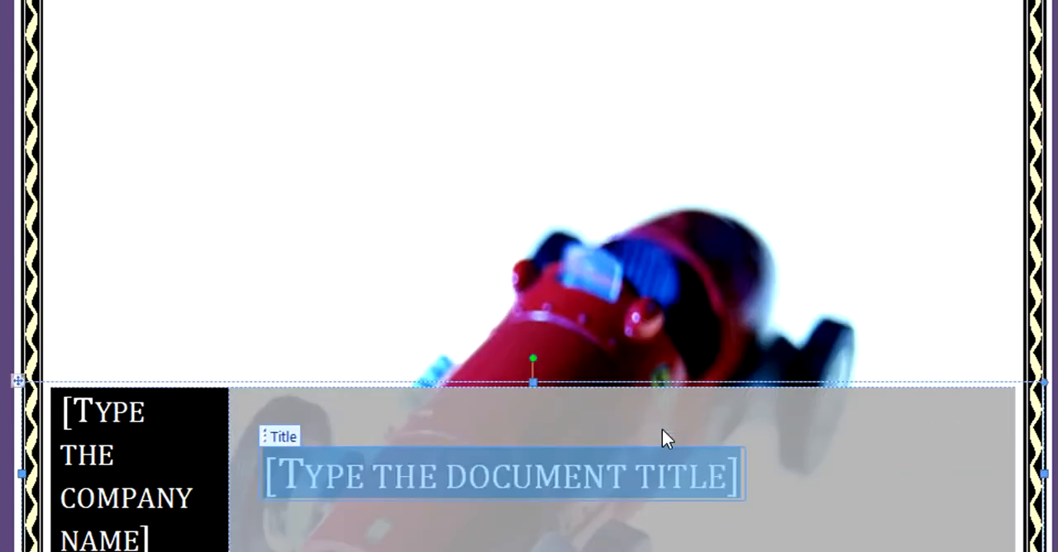
scroll(665, 435, "up", 1)
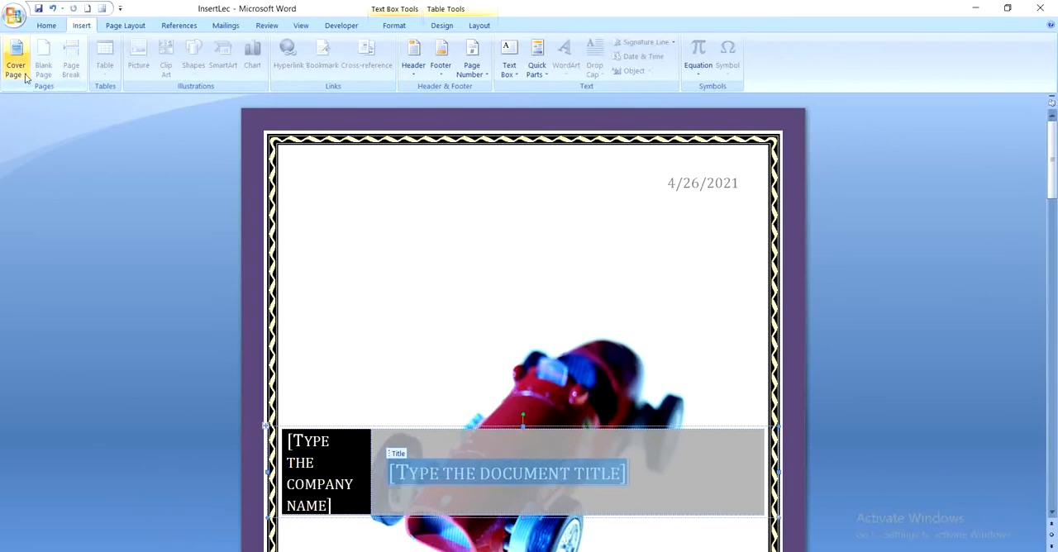
Step: Remove the current Transcend cover page from the document
left_click(20, 73)
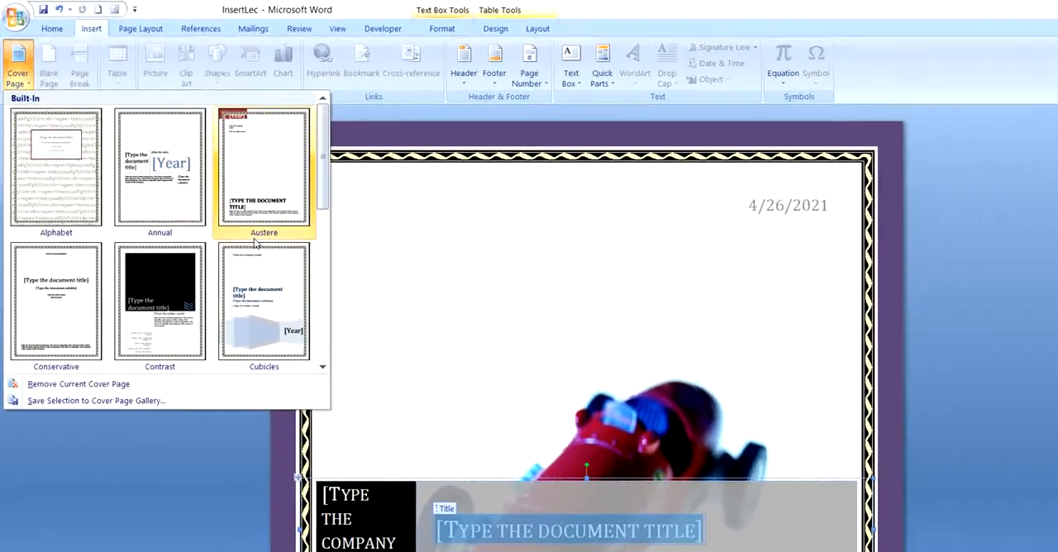
scroll(220, 217, "down", 3)
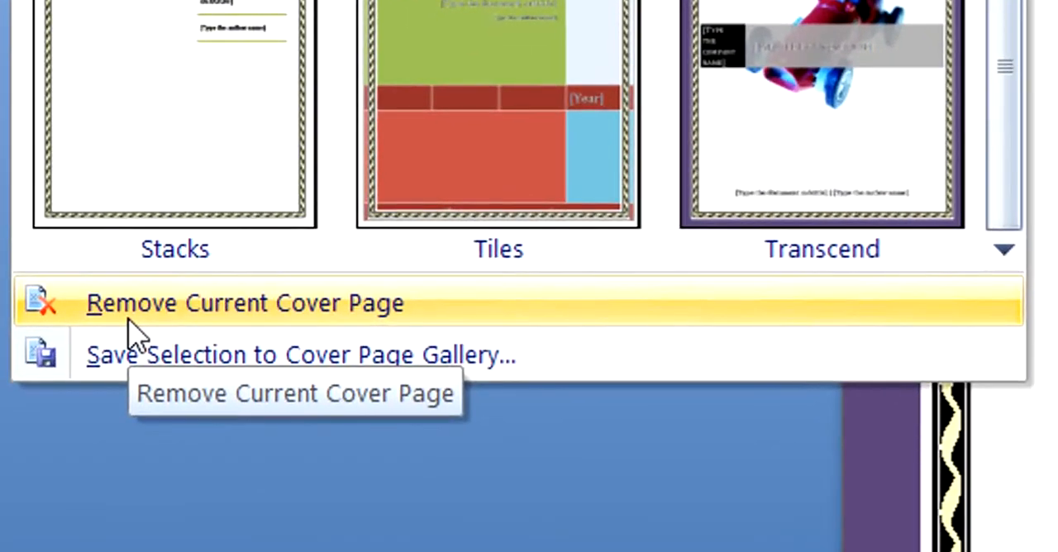
left_click(127, 319)
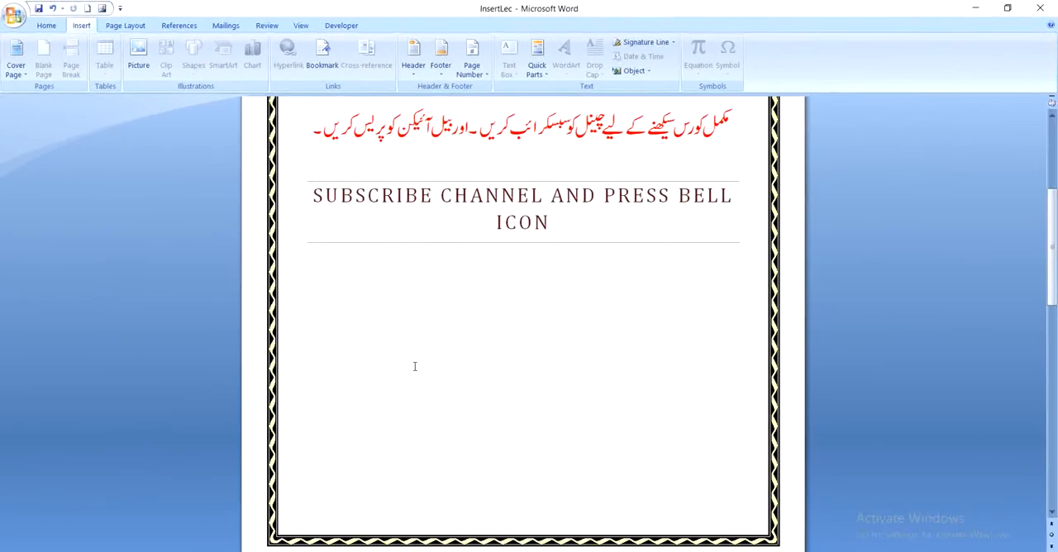
Step: Insert a blank page at the cursor on the empty bordered page after the lecture content
scroll(415, 366, "down", 10)
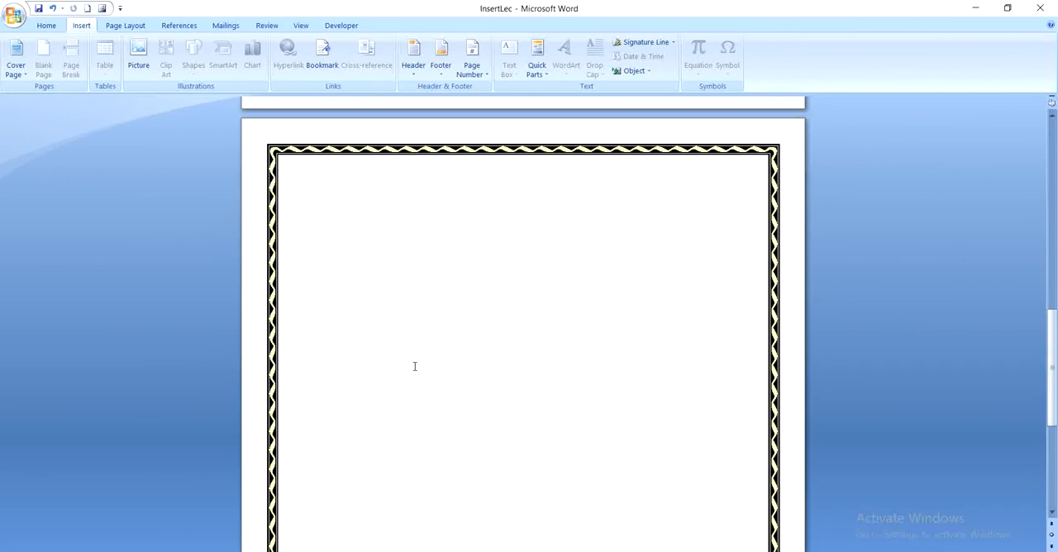
scroll(416, 365, "down", 1)
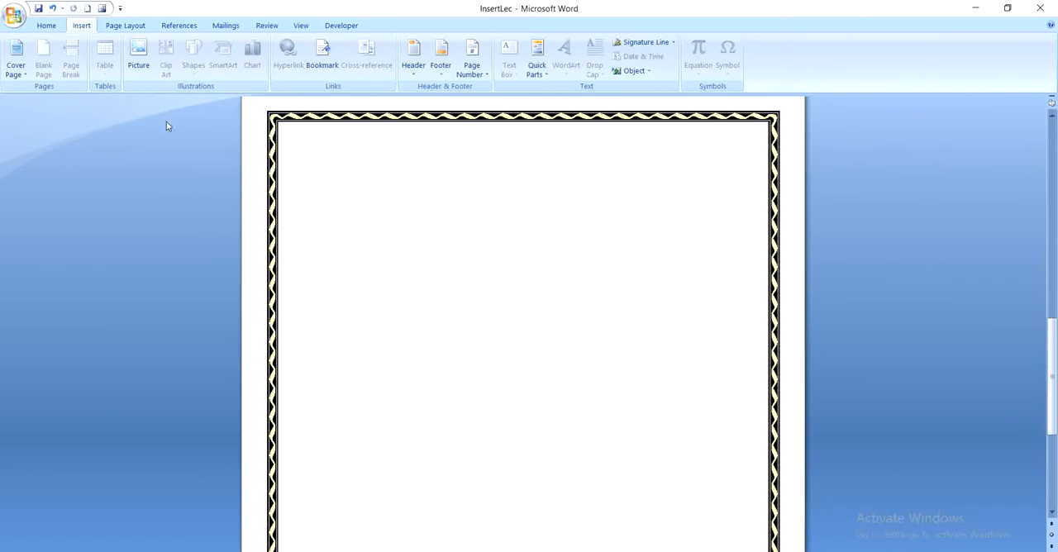
left_click(402, 226)
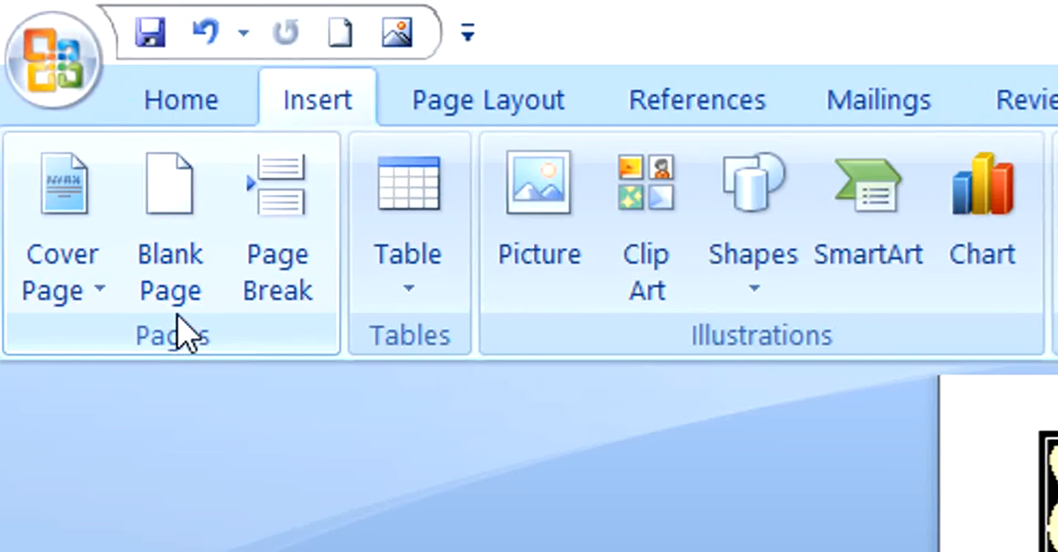
left_click(172, 261)
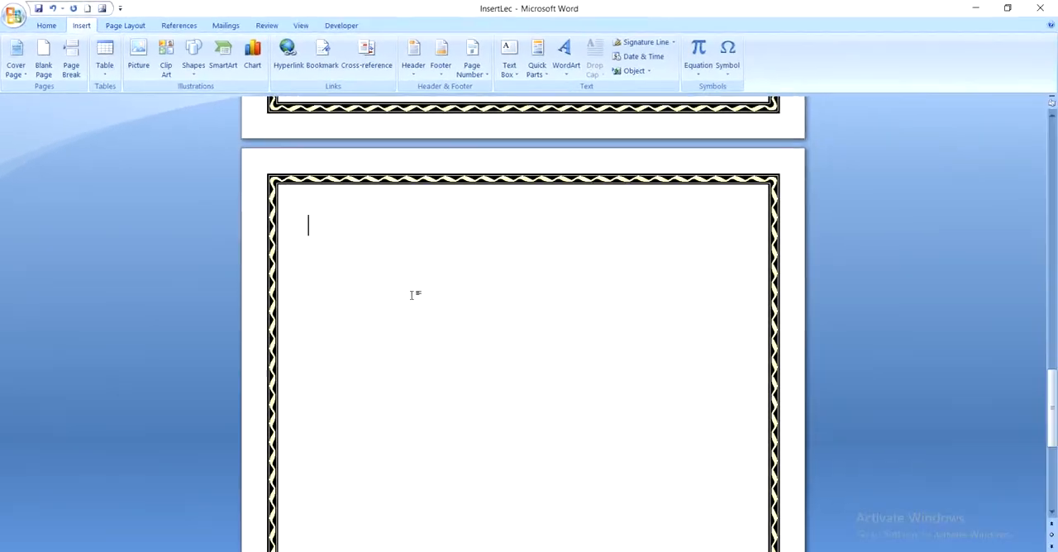
Step: Insert another blank page after the one just added
scroll(411, 295, "down", 1)
scroll(412, 295, "down", 1)
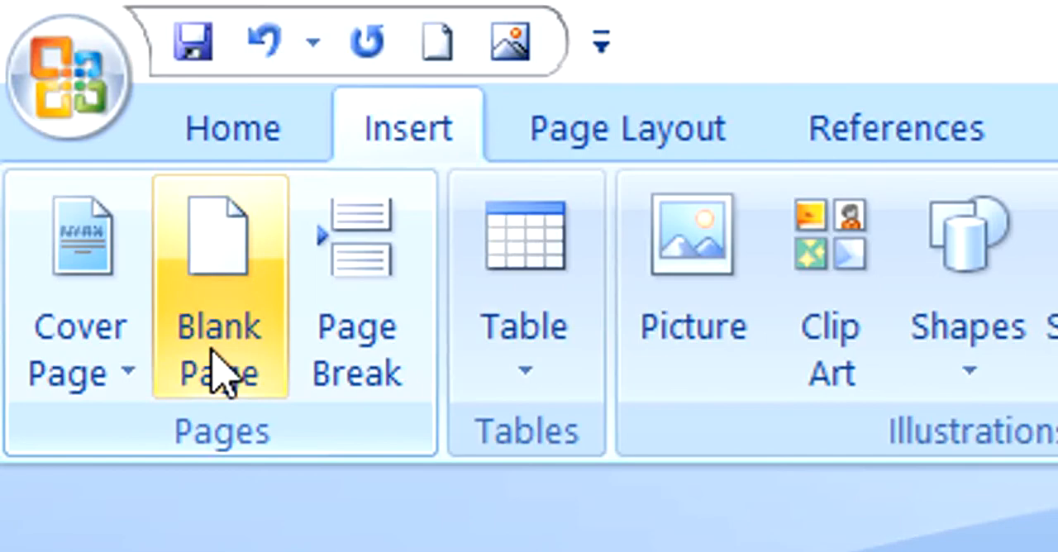
left_click(219, 372)
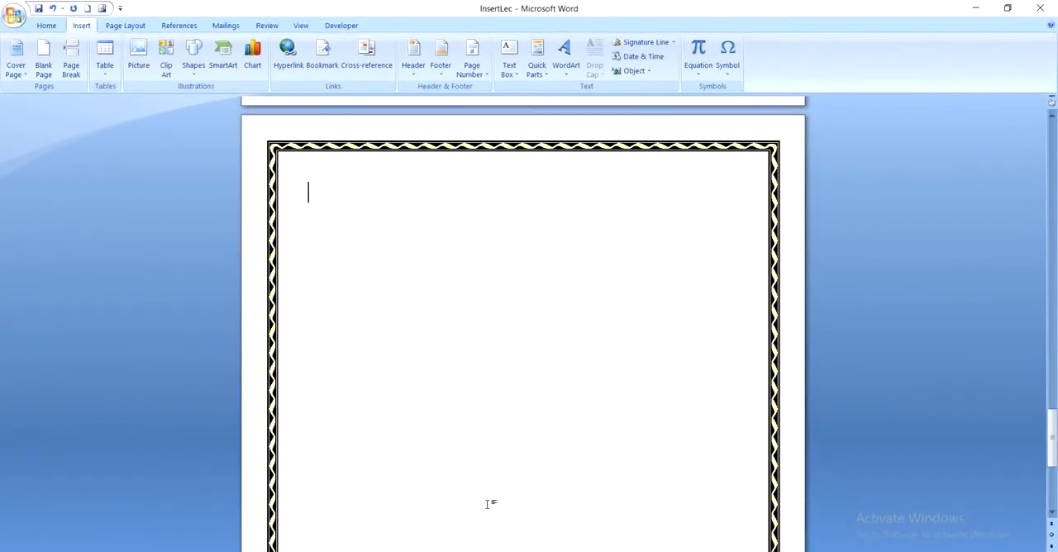
scroll(487, 504, "down", 1)
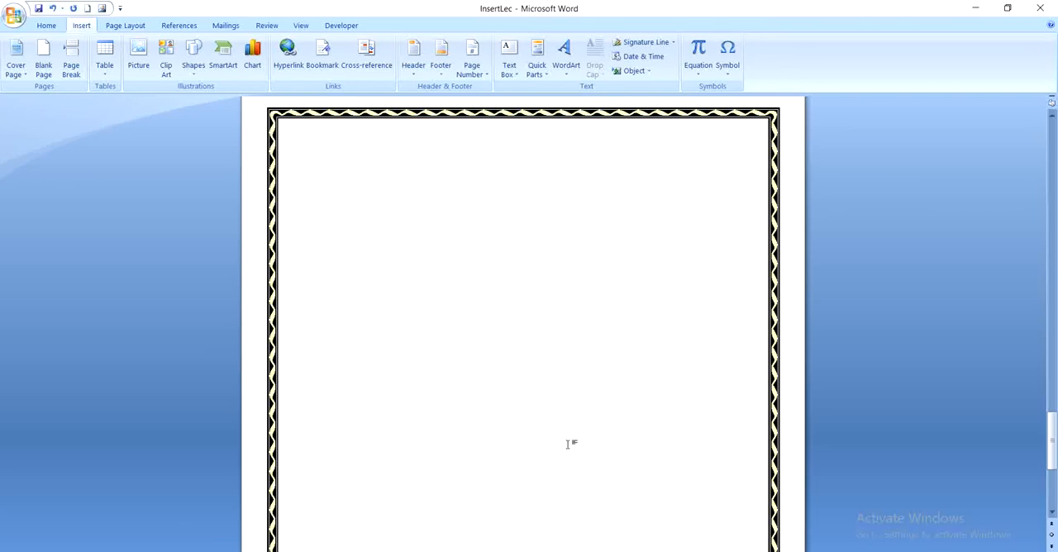
scroll(442, 353, "up", 15)
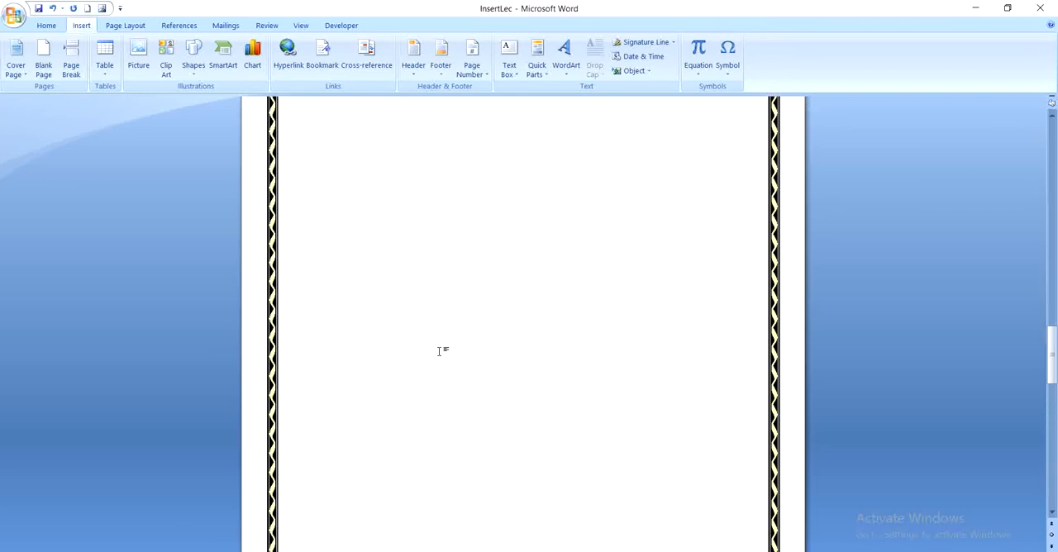
scroll(439, 351, "up", 8)
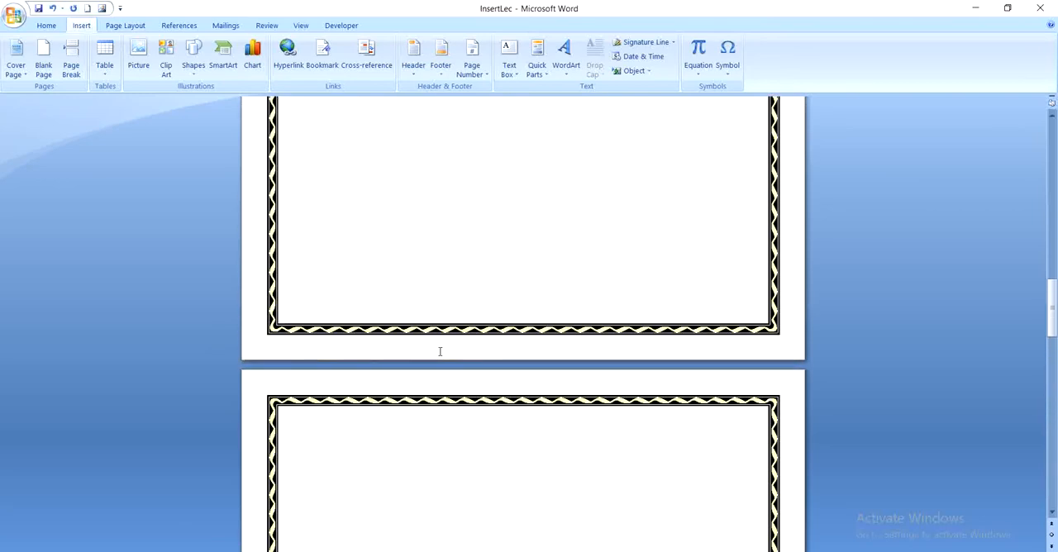
scroll(440, 351, "up", 15)
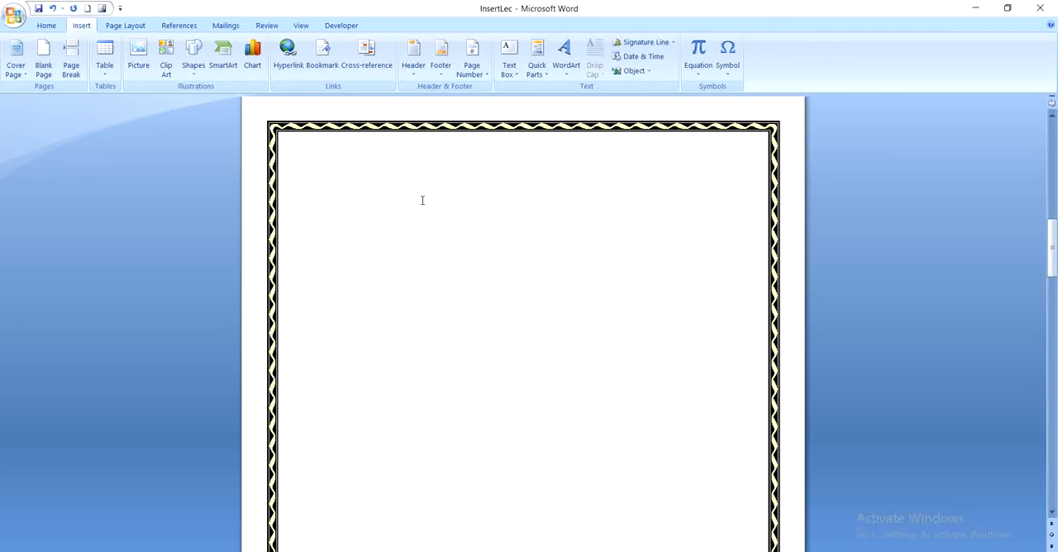
Step: Write "One day his mother went to fetch some food for him, and so he was so hungry" on the new last page
type("O")
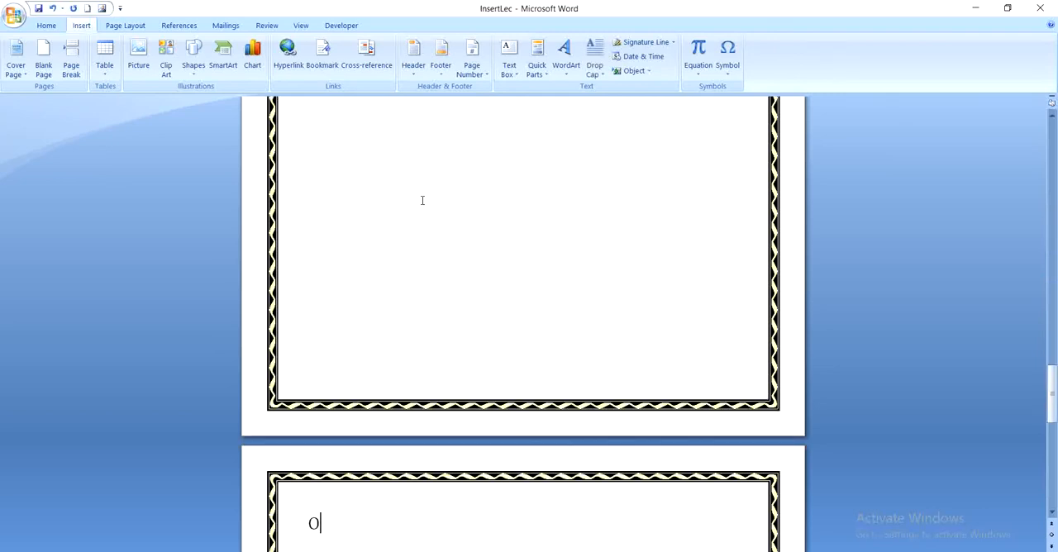
type("ne")
scroll(524, 229, "down", 6)
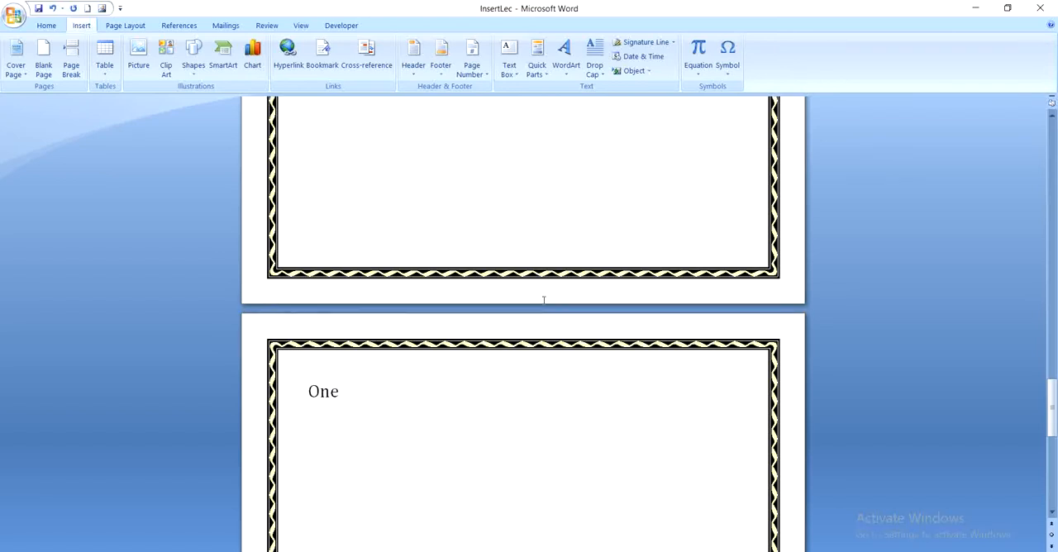
scroll(542, 304, "down", 1)
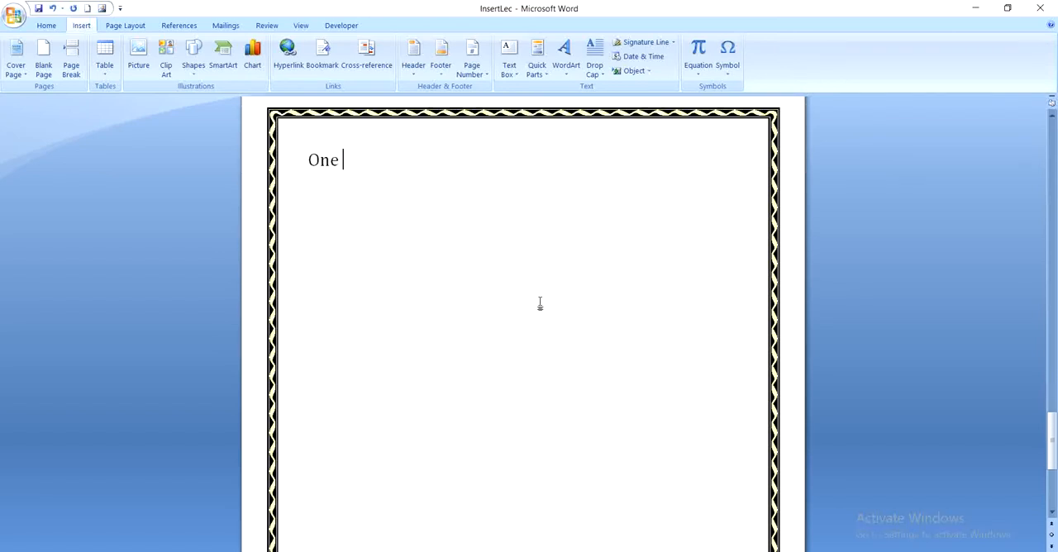
type("day his mother wi")
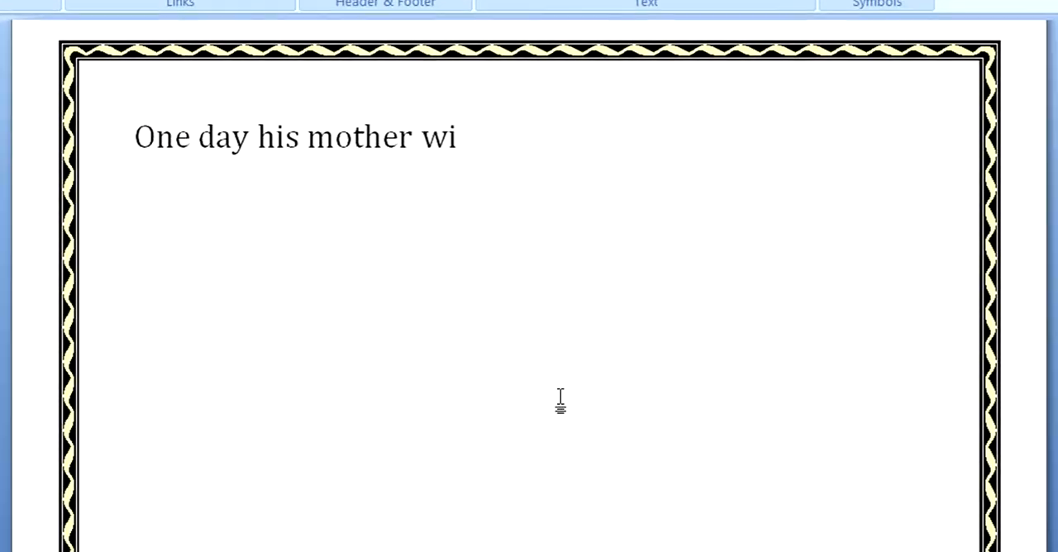
key("BackSpace")
type("ent t")
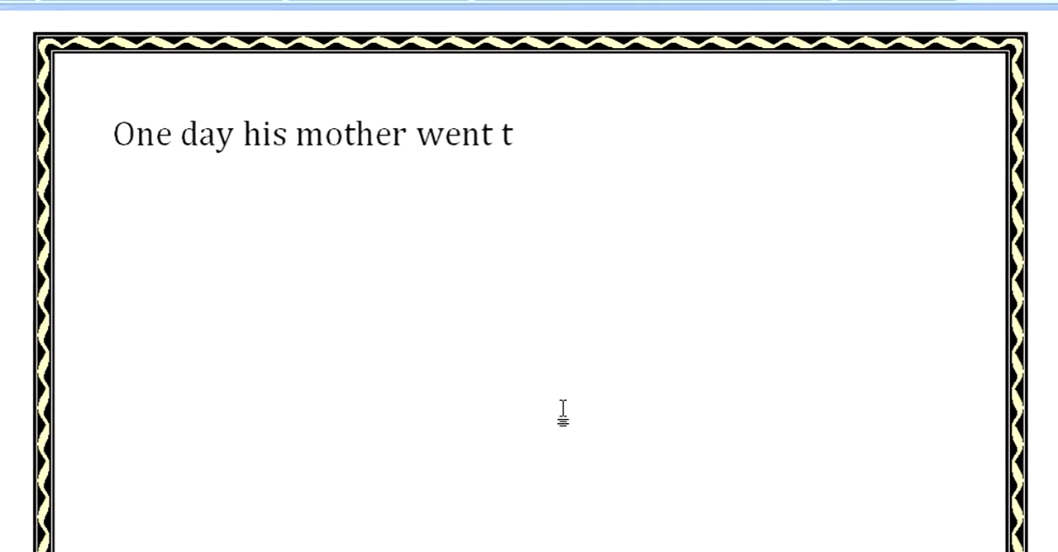
type("o fet")
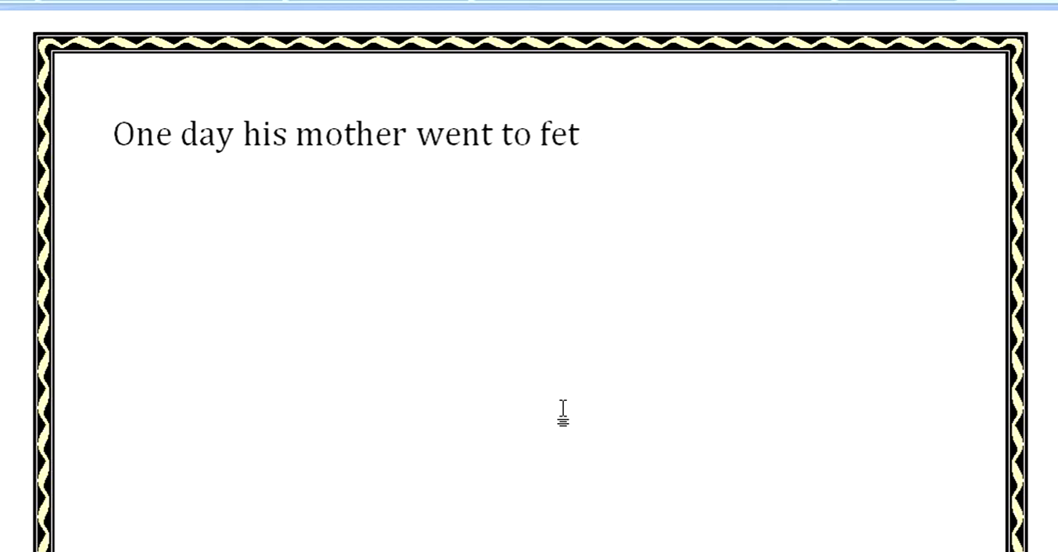
type("ch some foo")
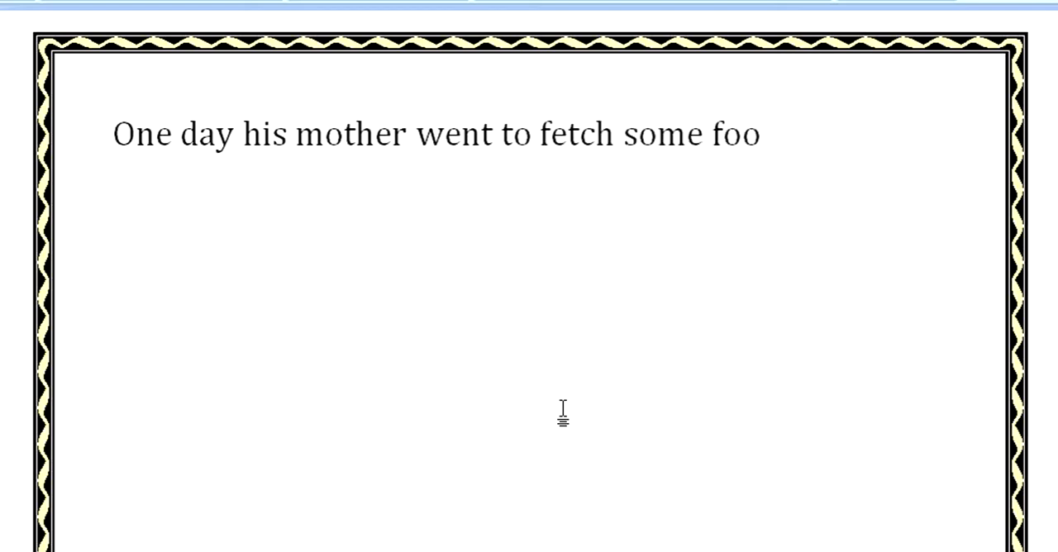
type("d for hi")
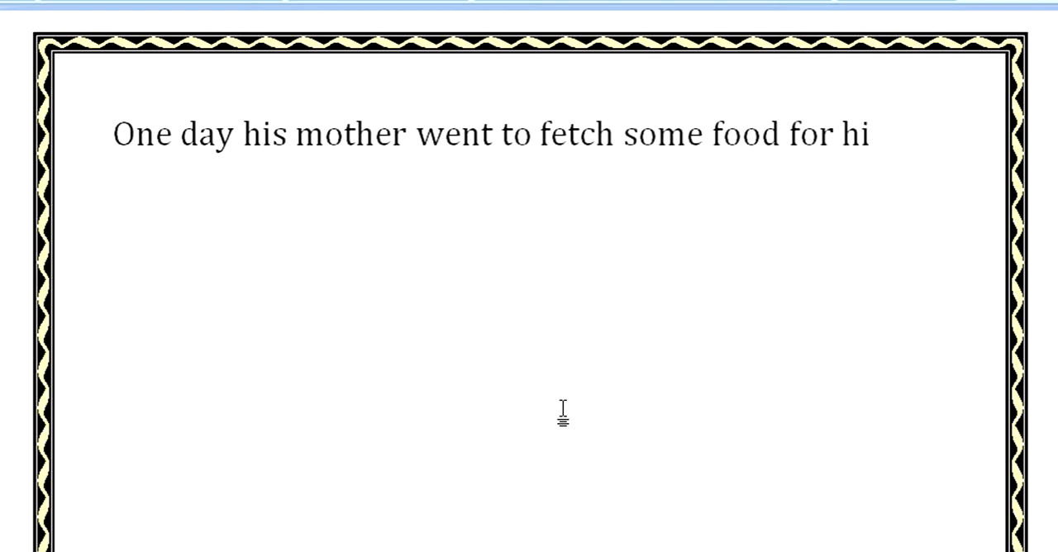
type("m, and")
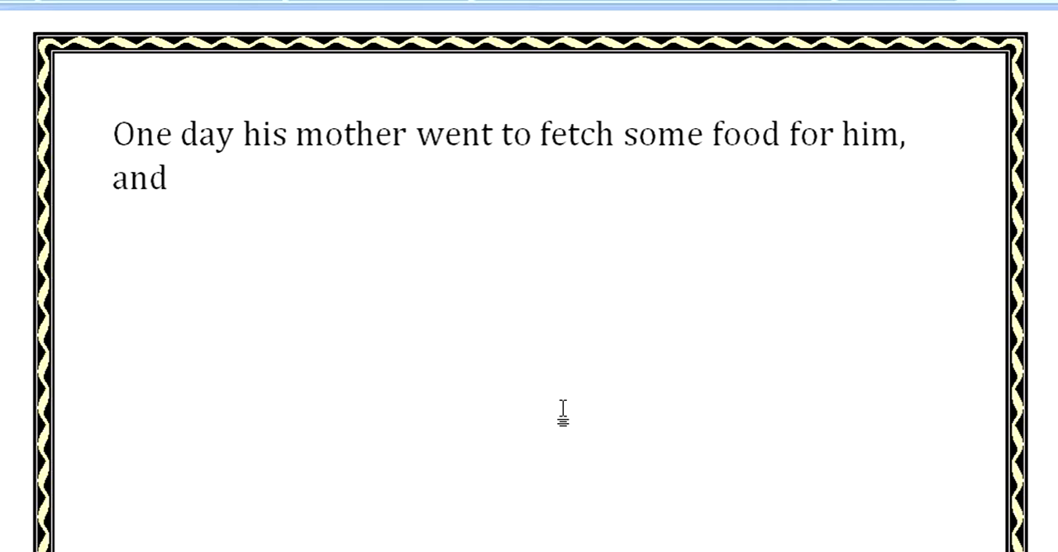
type(" so he ")
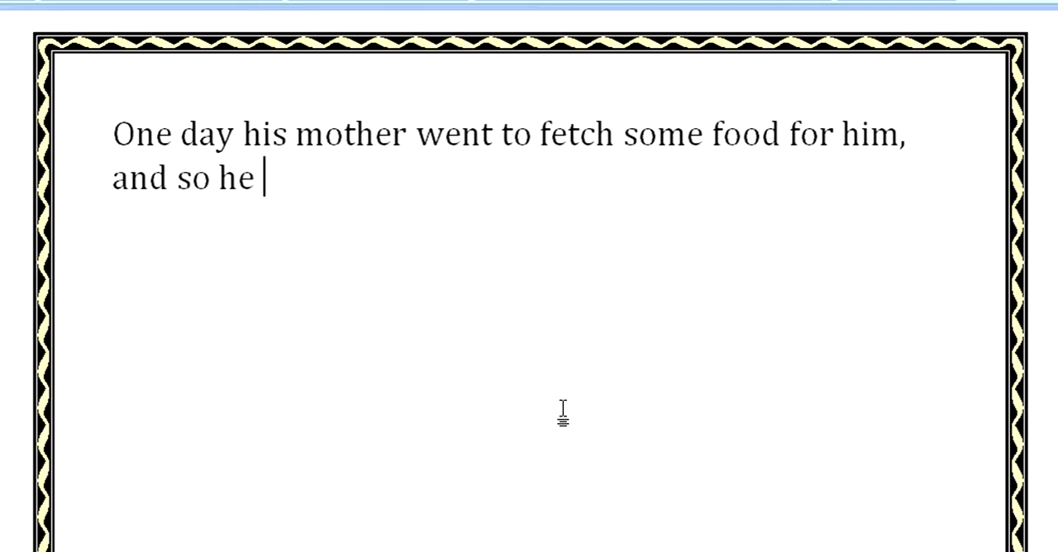
type("was so hungry")
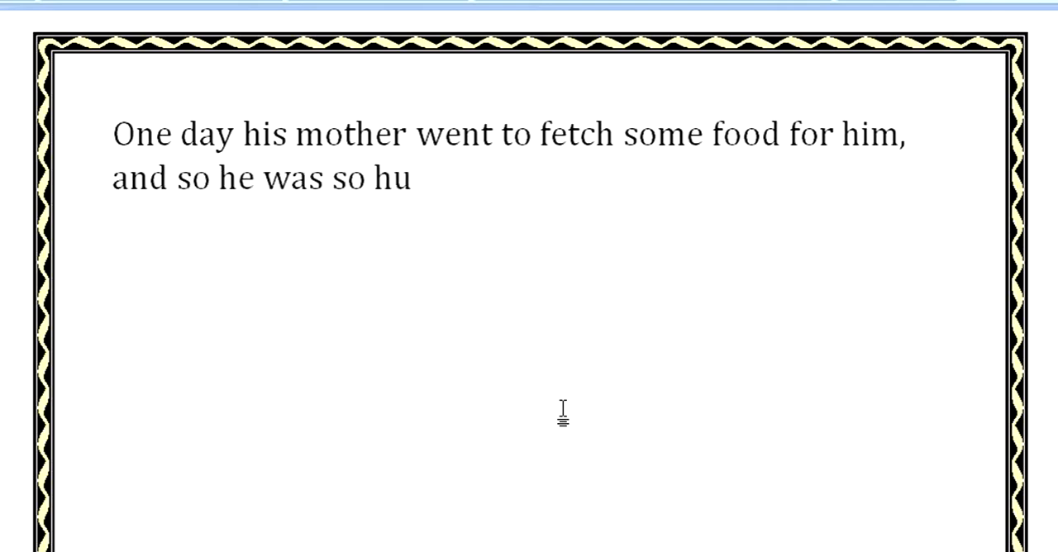